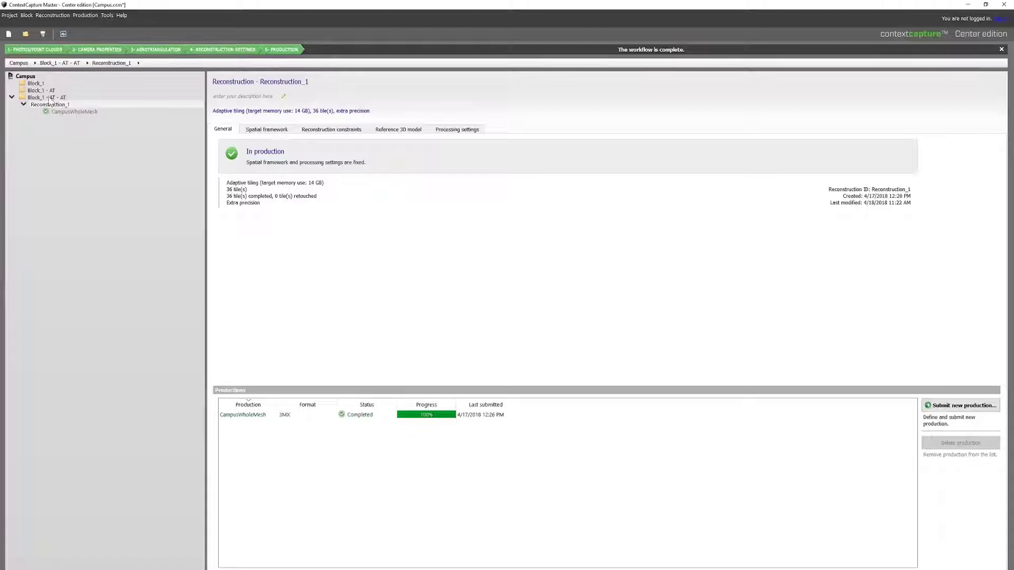
Preview the completed CampusWholeMesh production's campus mesh in the 3D view.
left_click(80, 112)
left_click(292, 130)
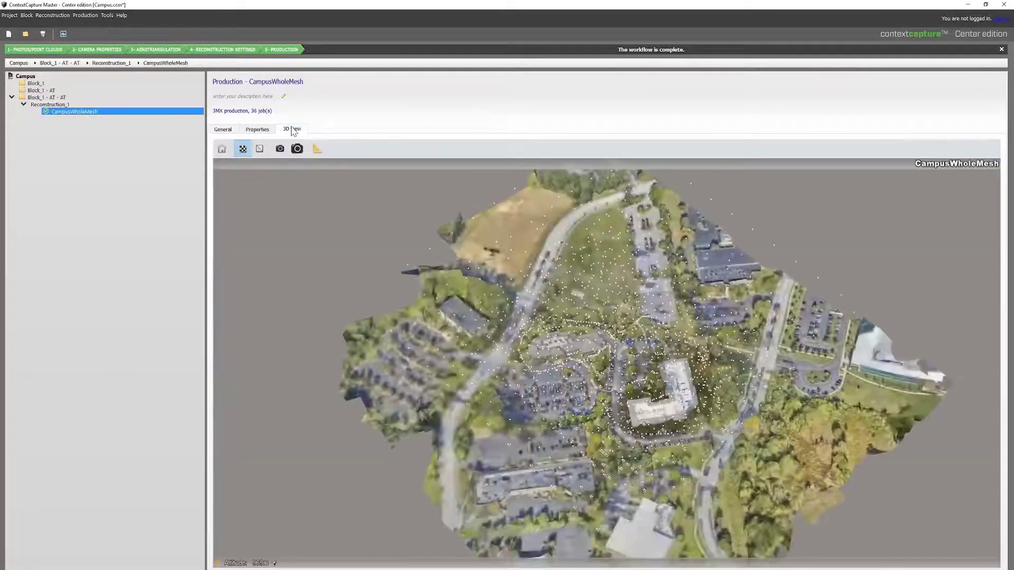
left_click_drag(419, 301, 636, 437)
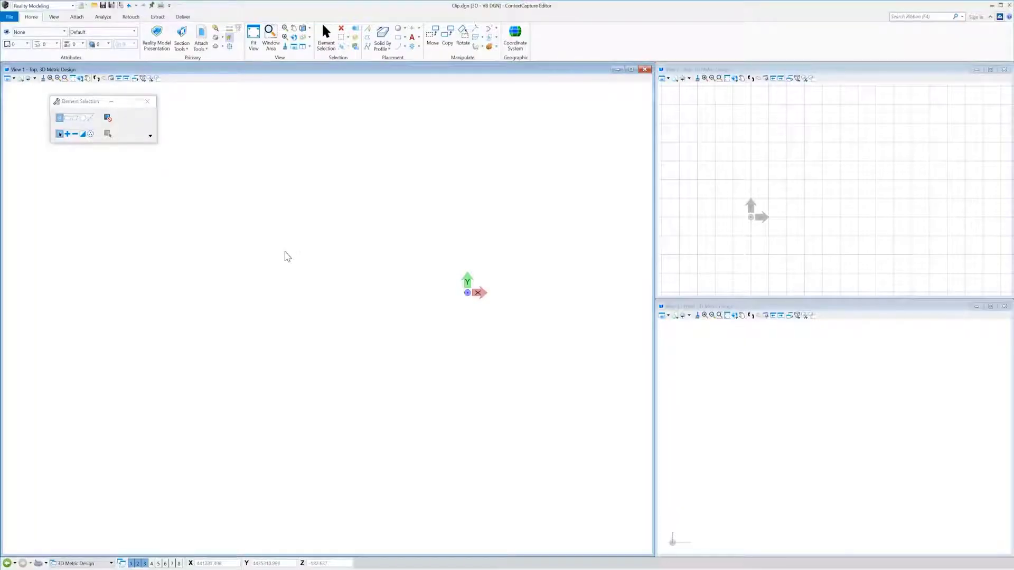
Attach CampusWholeMesh.3mx to Clip.dgn as a reality mesh.
scroll(288, 256, "down", 2)
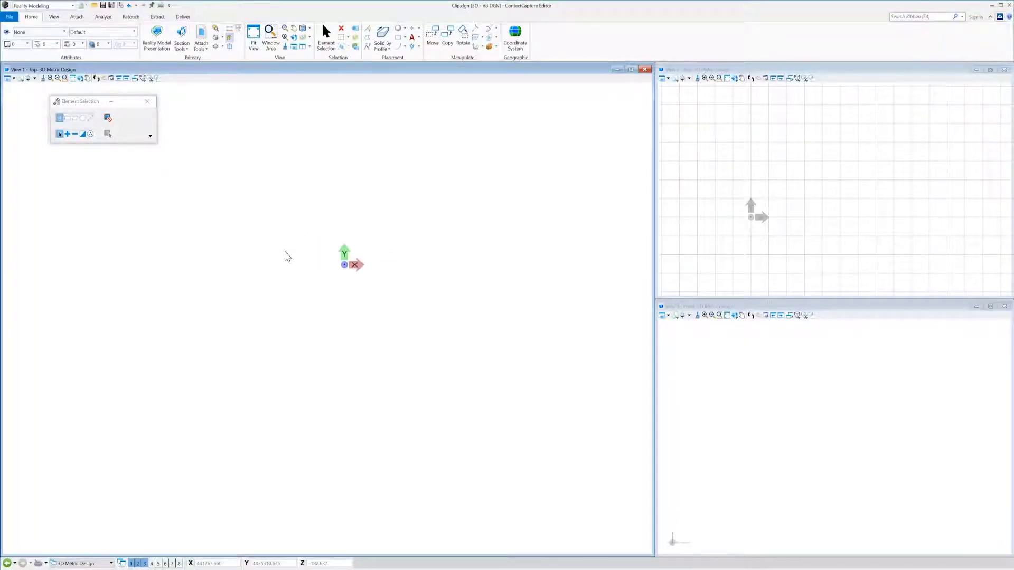
scroll(251, 209, "up", 1)
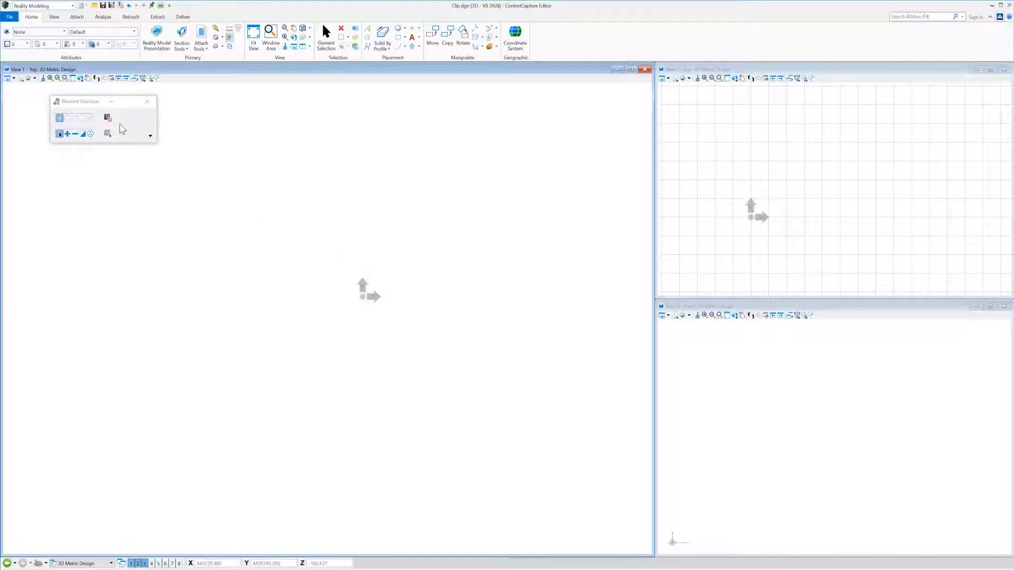
left_click(83, 20)
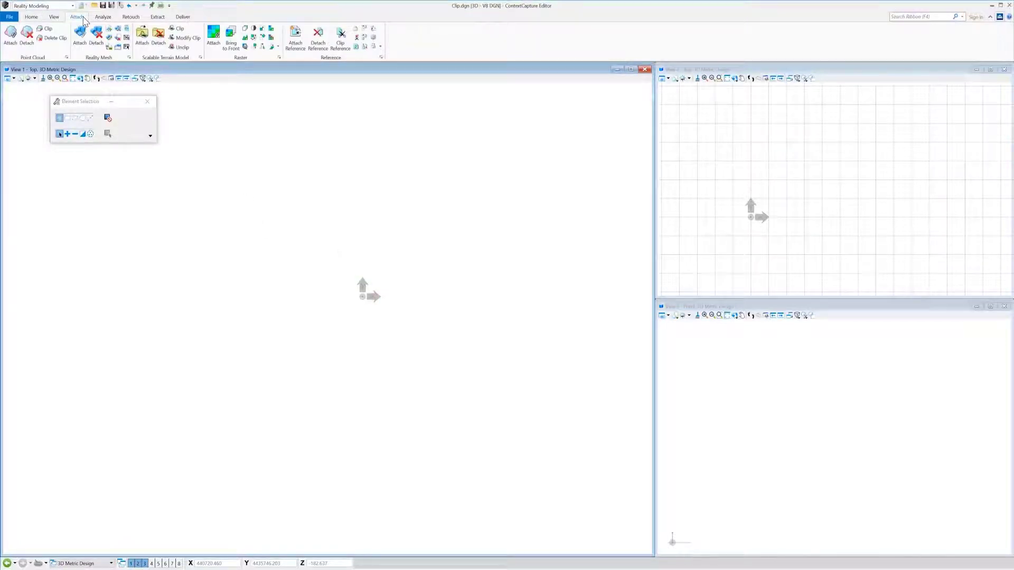
left_click(129, 57)
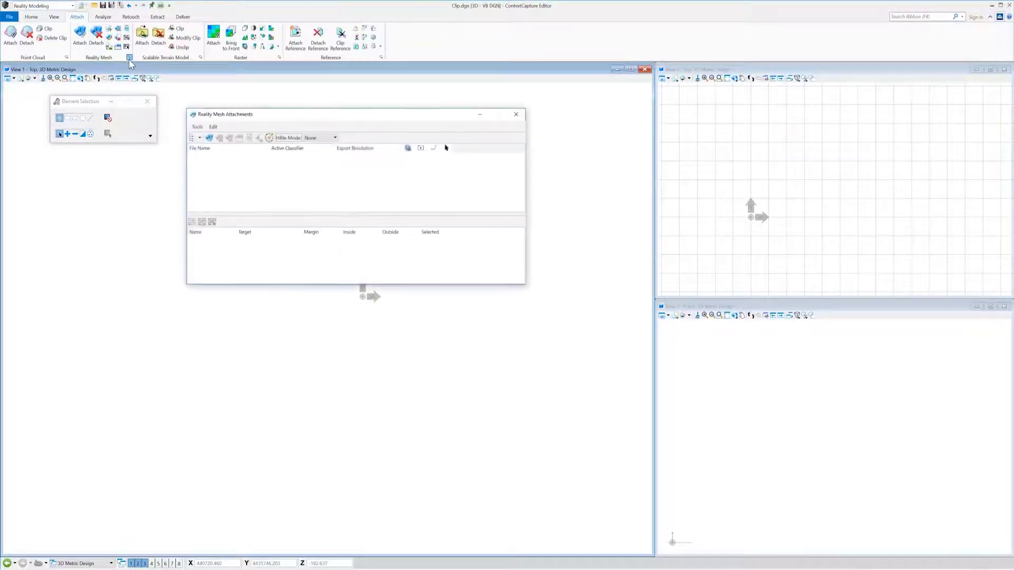
left_click(209, 139)
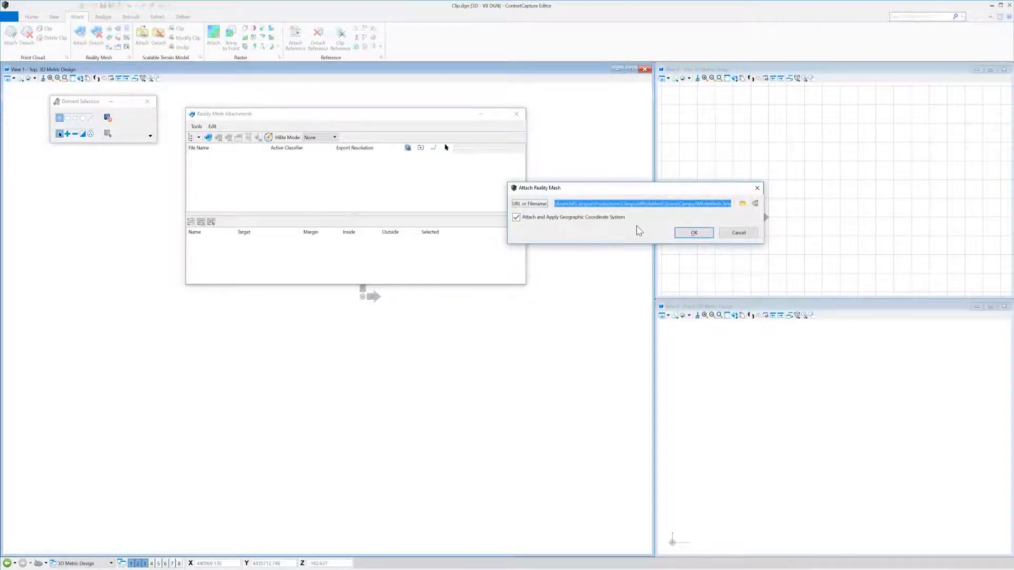
left_click(686, 235)
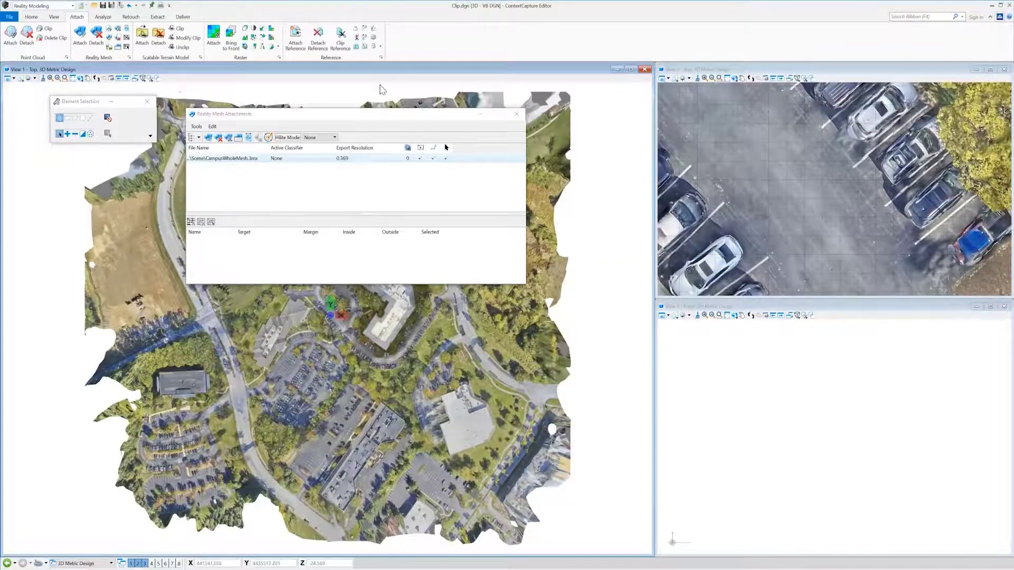
Move the attachments list aside and frame View 1 on the central grey building.
left_click_drag(378, 116, 785, 160)
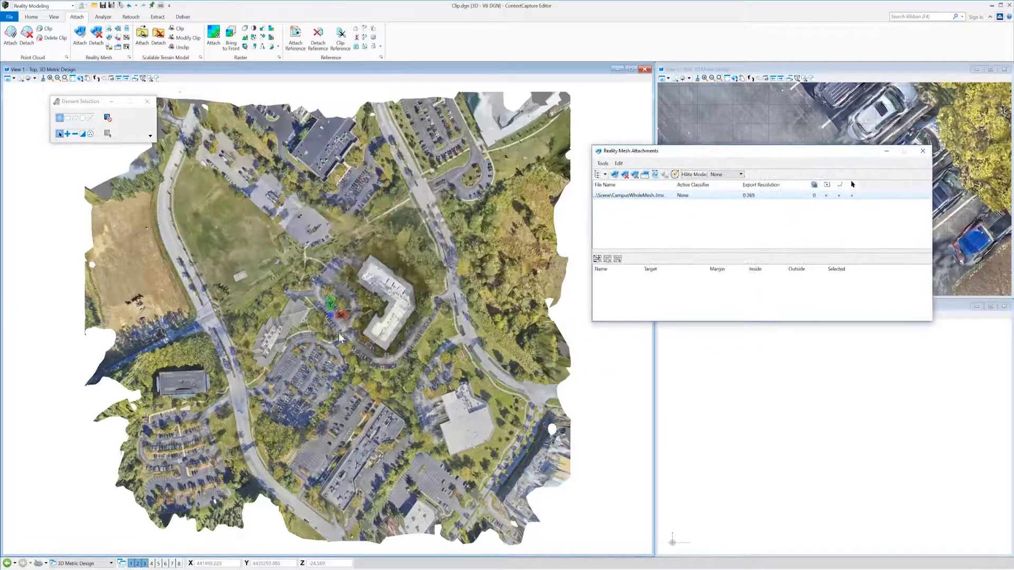
mouse_move(327, 313)
middle_mouse_down()
mouse_move(409, 296)
mouse_move(398, 301)
middle_mouse_up()
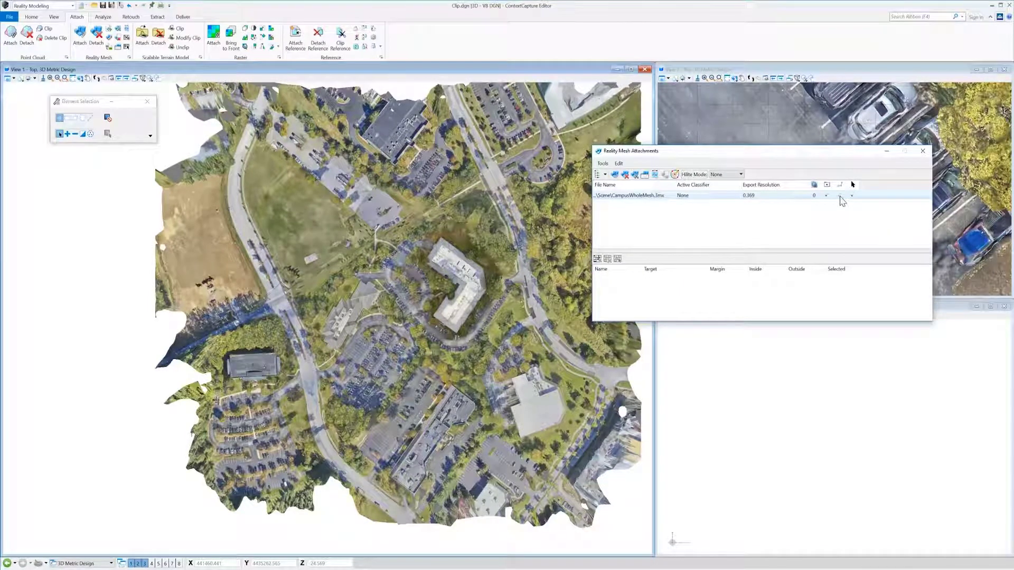
scroll(323, 322, "up", 3)
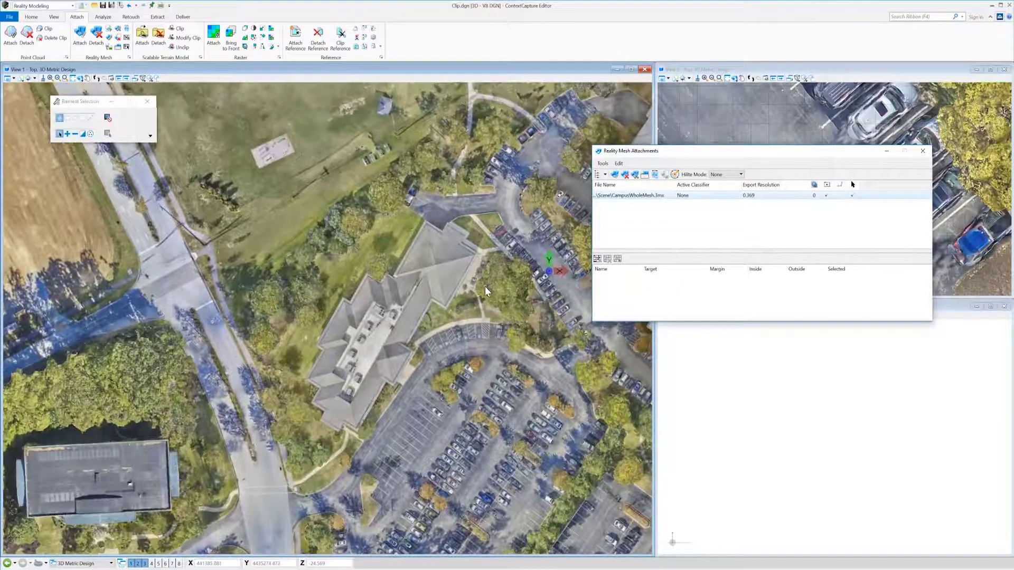
middle_click_drag(482, 280, 484, 299)
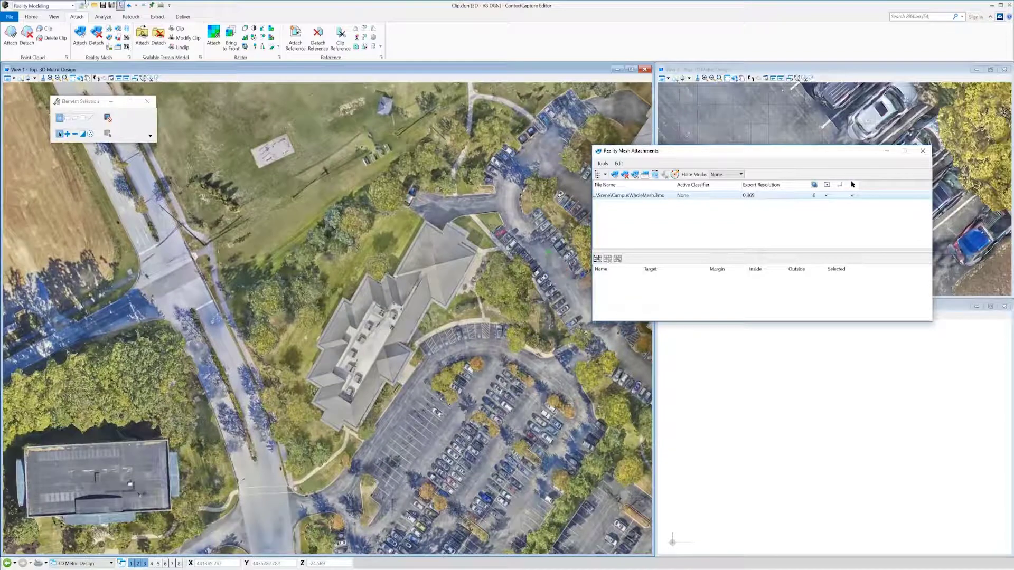
left_click(33, 17)
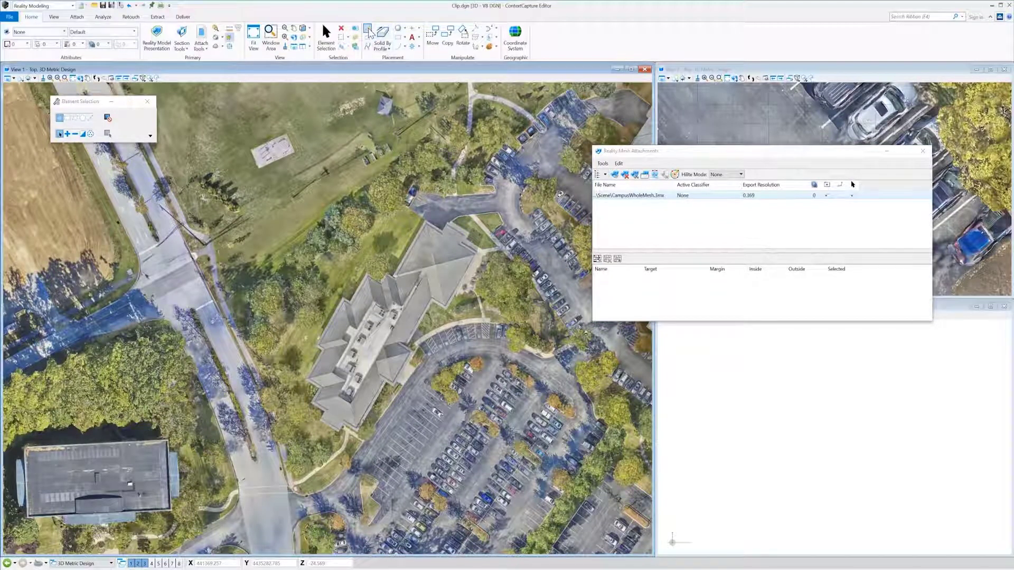
Trace a closed, filled SmartLine polygon around the central grey building's corners.
left_click(368, 30)
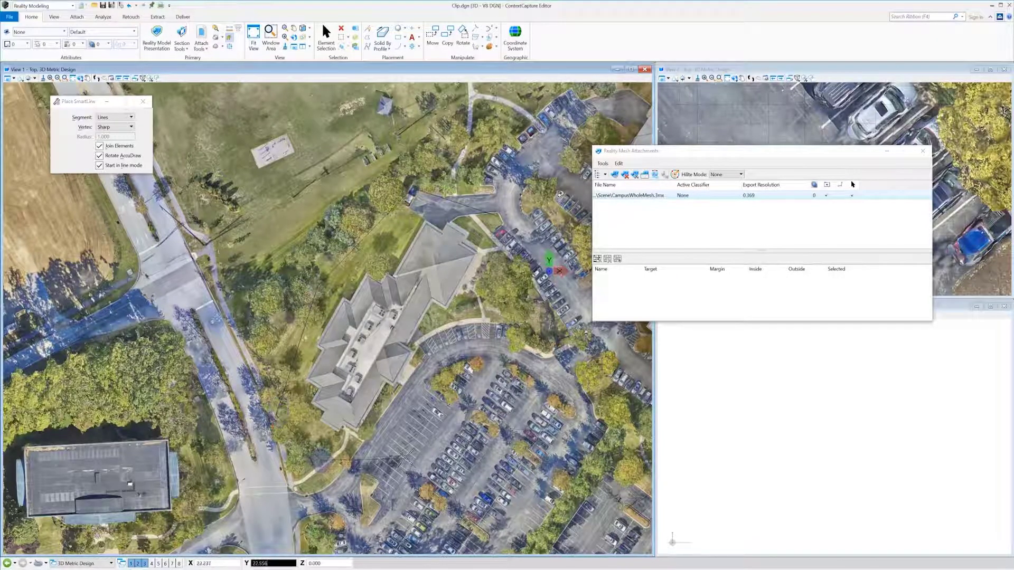
left_click(417, 450)
left_click(498, 346)
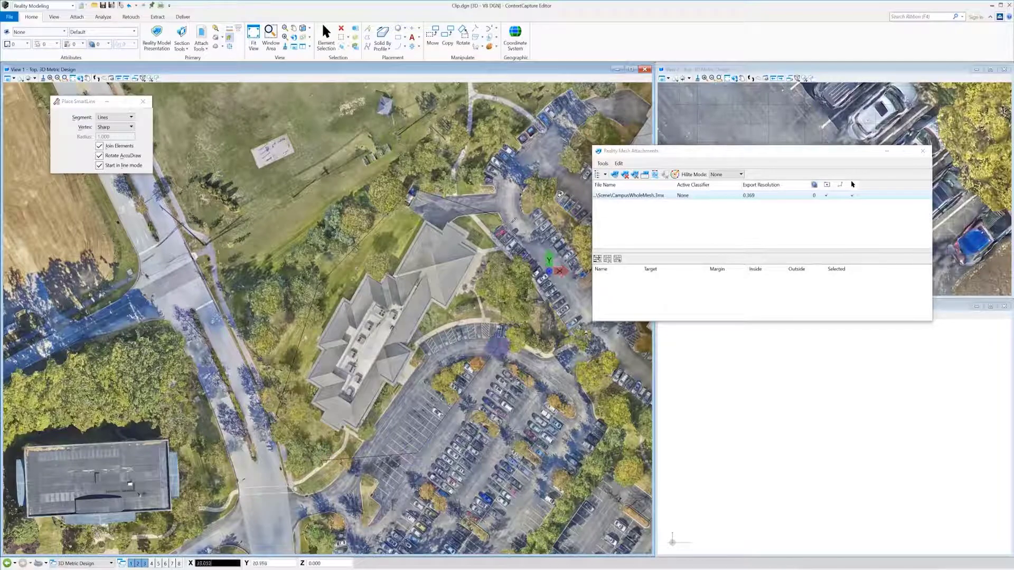
left_click(496, 215)
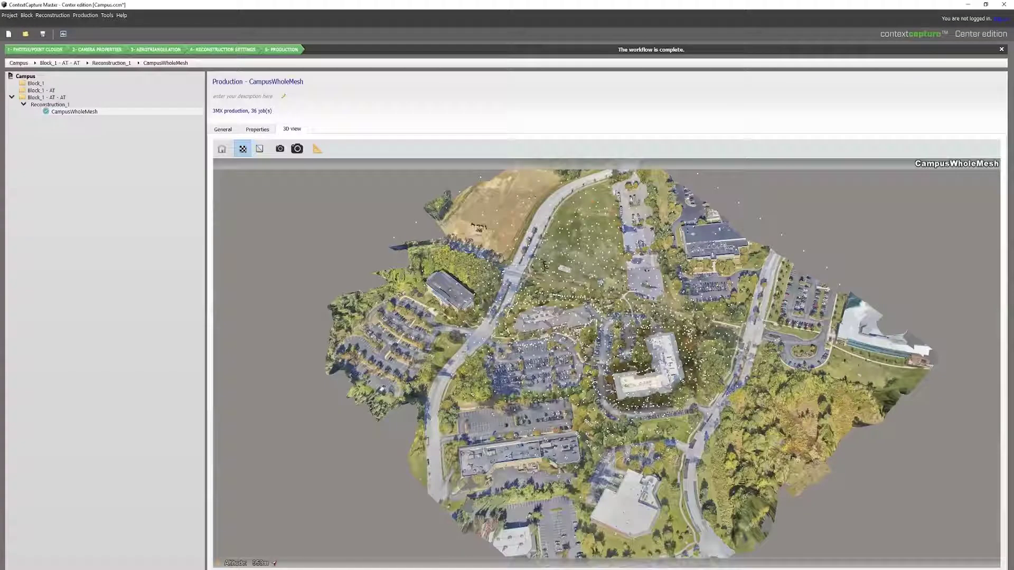
Start a new Reconstruction_1 production named 'ClippedTP' with 3D mesh purpose, default format and SRS.
left_click(68, 105)
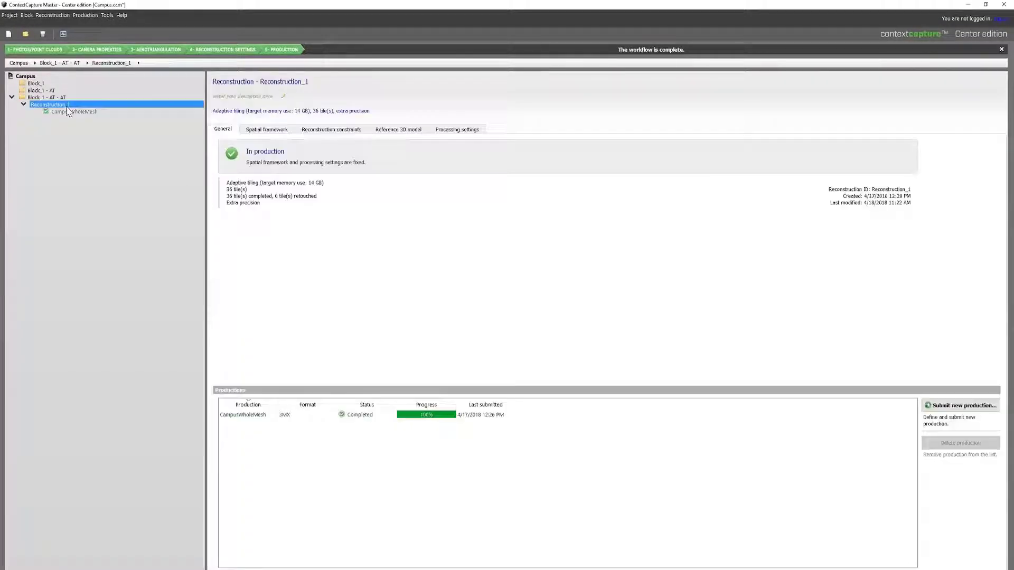
left_click(69, 112)
left_click(64, 105)
left_click(983, 407)
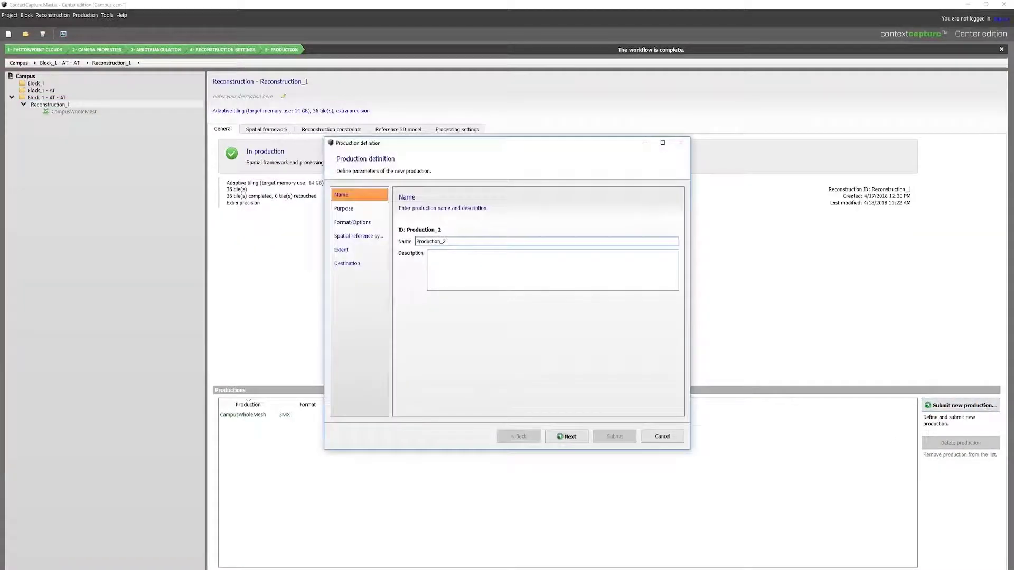
double_click(447, 241)
type("Cl")
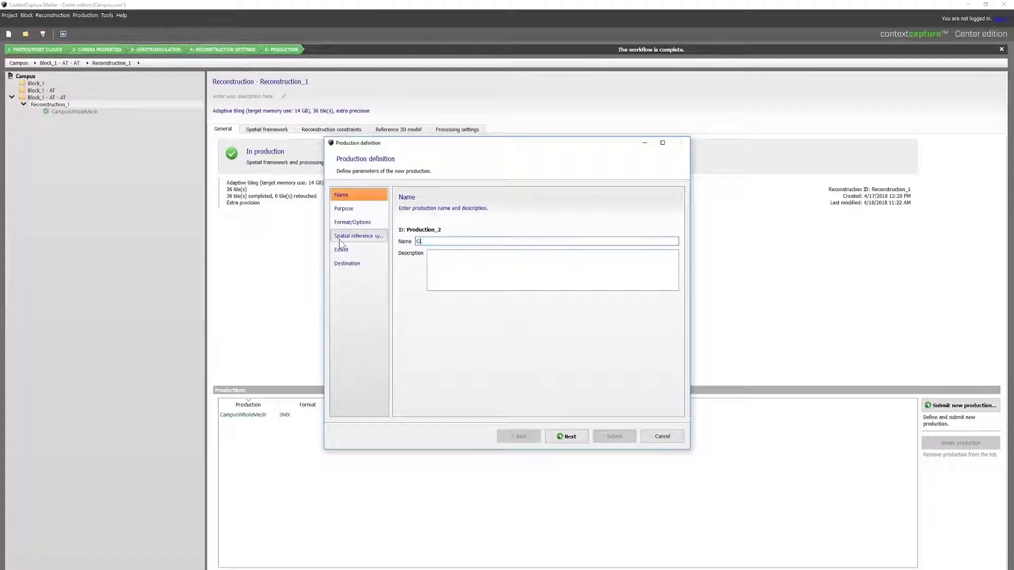
type("ippedTPB")
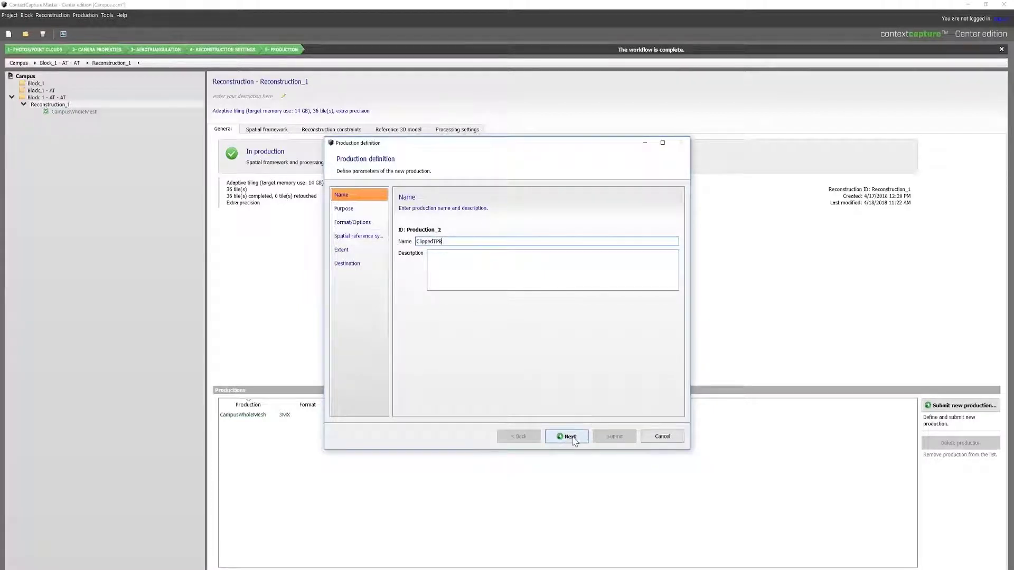
left_click(567, 436)
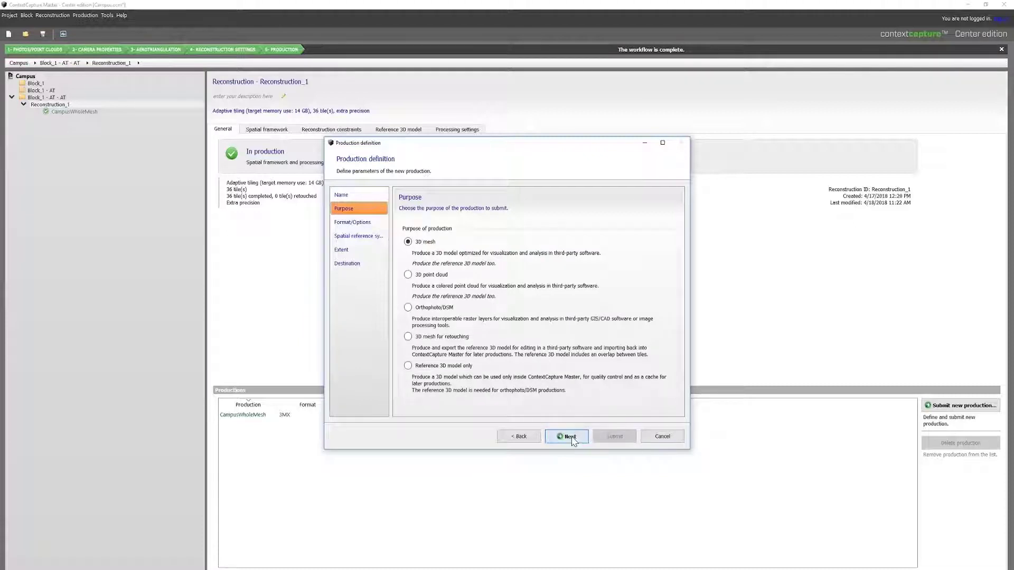
left_click(572, 443)
left_click(569, 437)
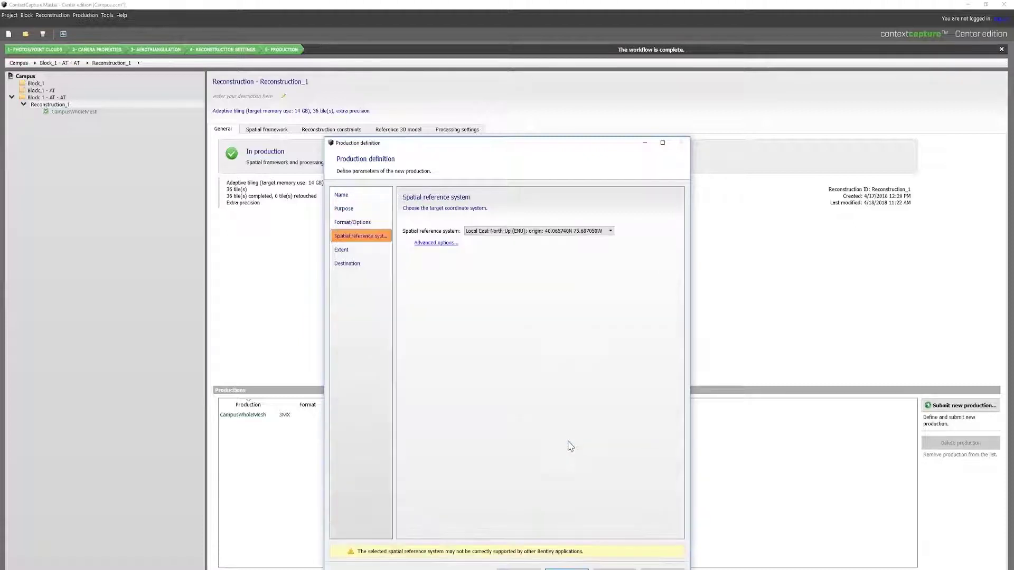
left_click(567, 569)
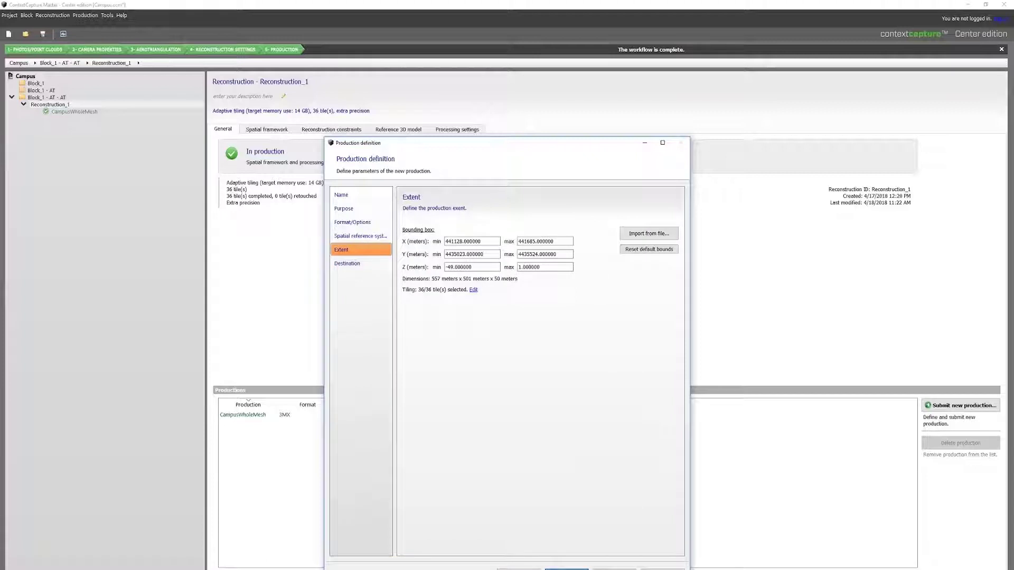
Import CampusClip.dgn from Documents as the production extent, covering 10 of 36 tiles.
left_click(668, 237)
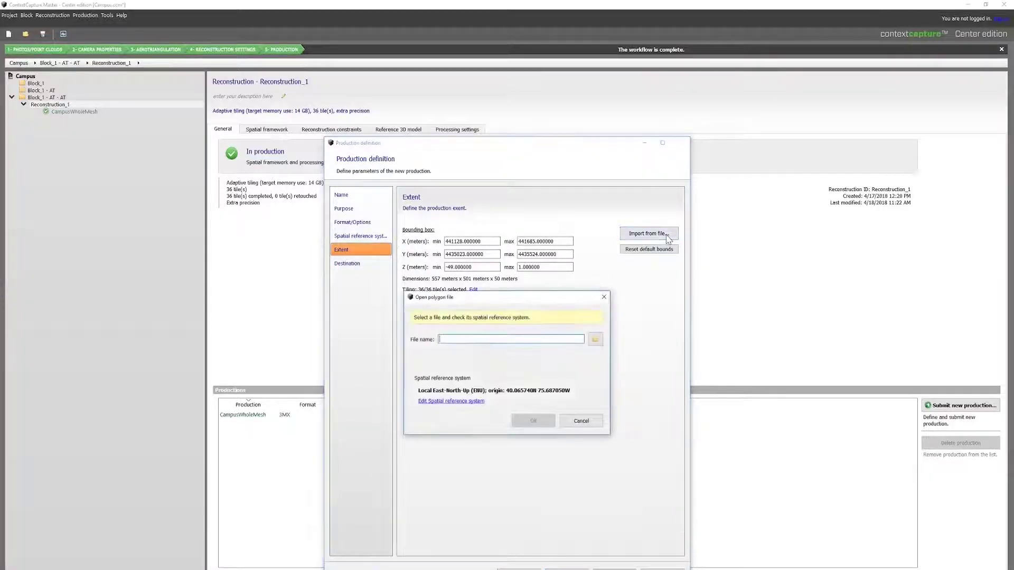
left_click(596, 340)
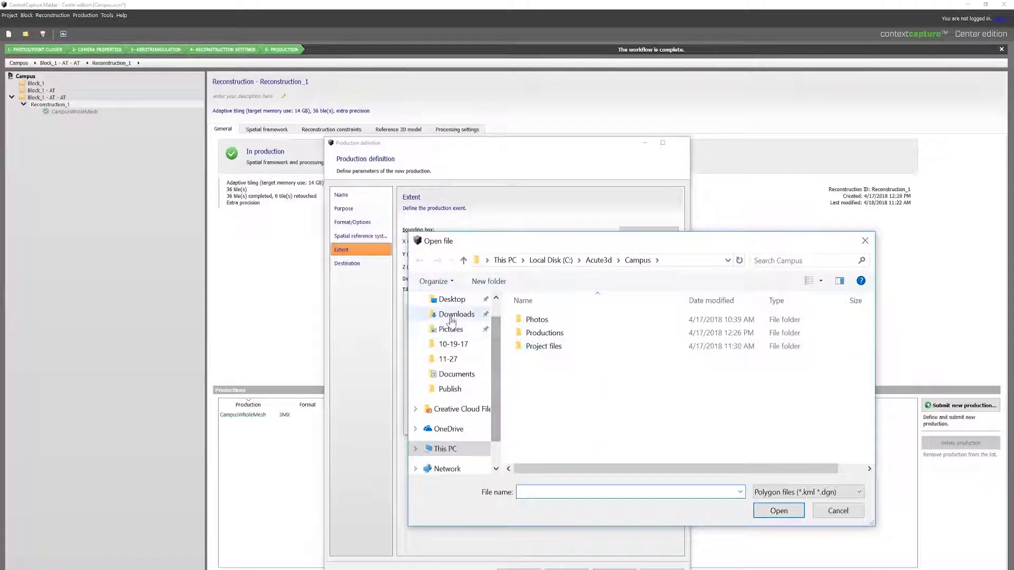
left_click(456, 374)
scroll(613, 412, "down", 2)
left_click(613, 425)
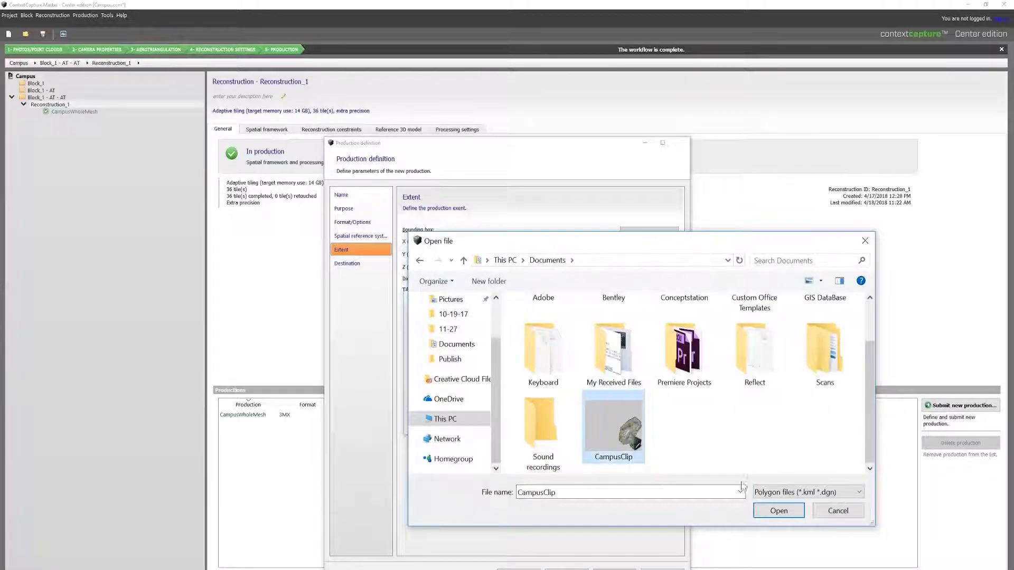
left_click(778, 510)
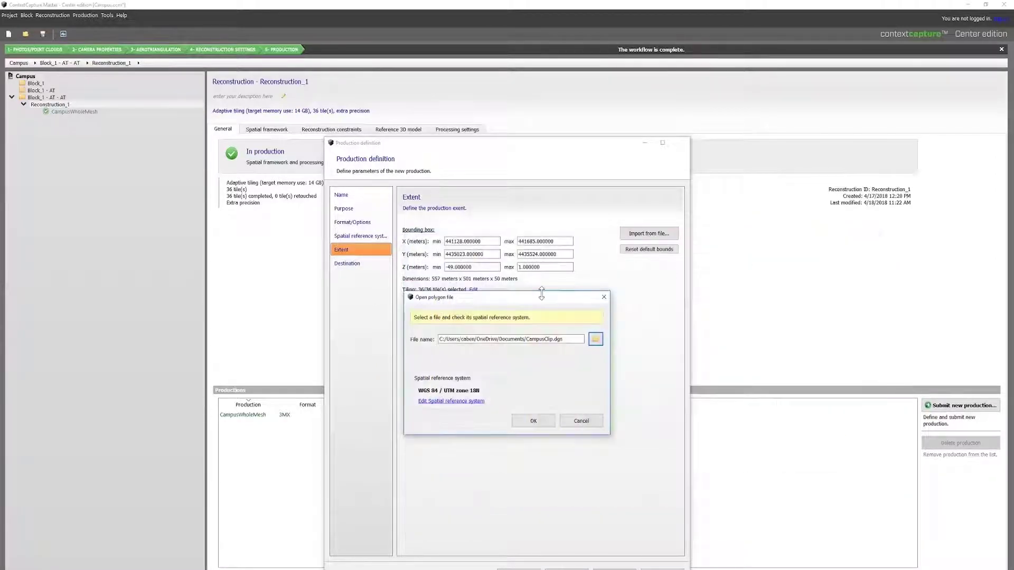
left_click(542, 424)
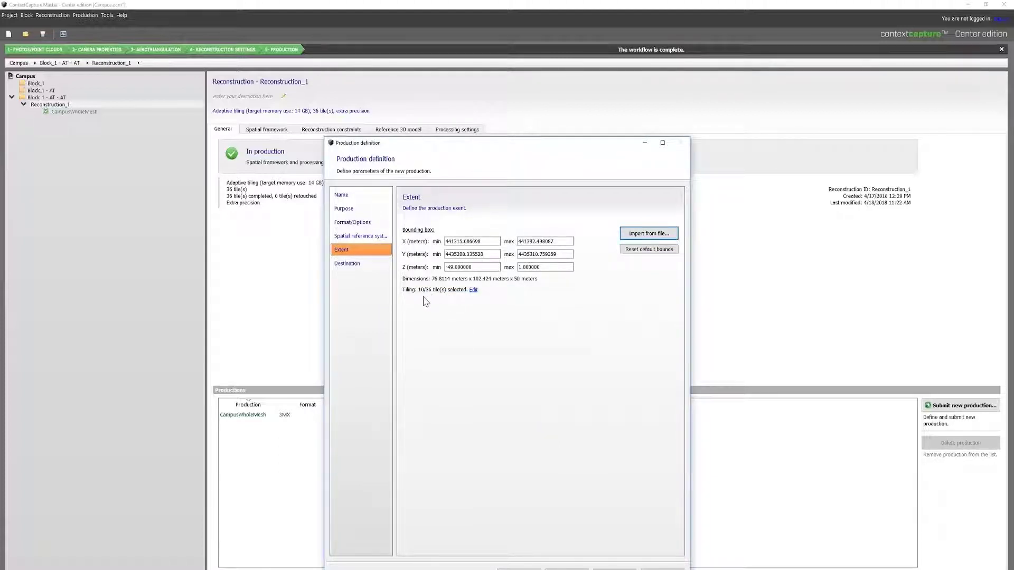
key("Return")
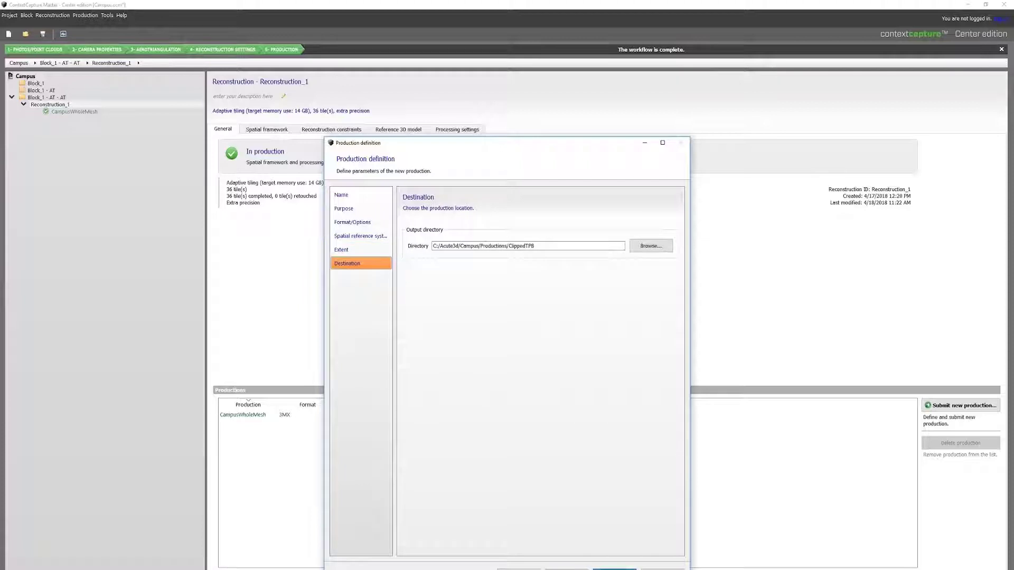
Submit the ClippedTPB production, launch ContextCapture Center Engine, and watch per-job tile progress.
left_click(607, 568)
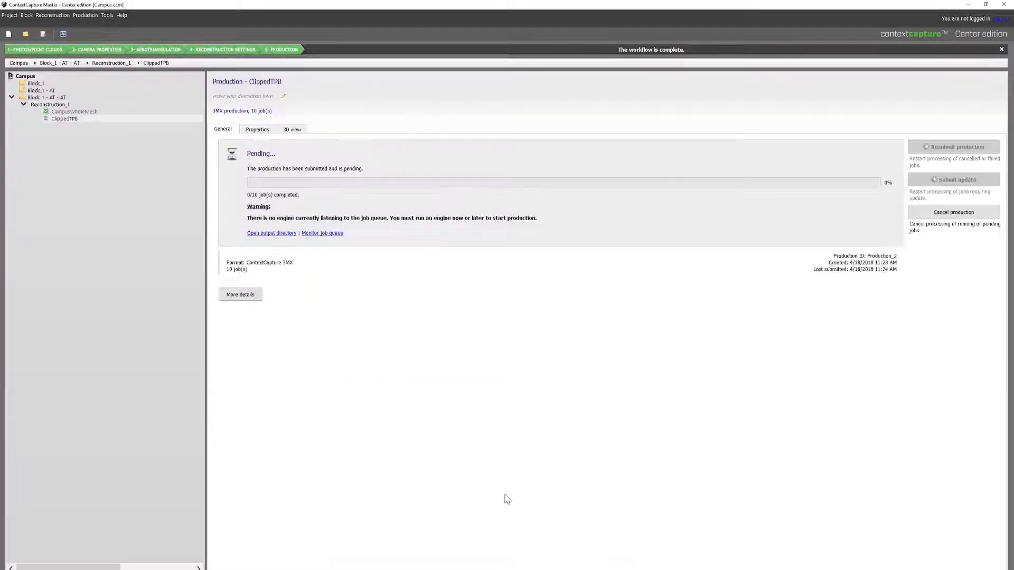
key("super")
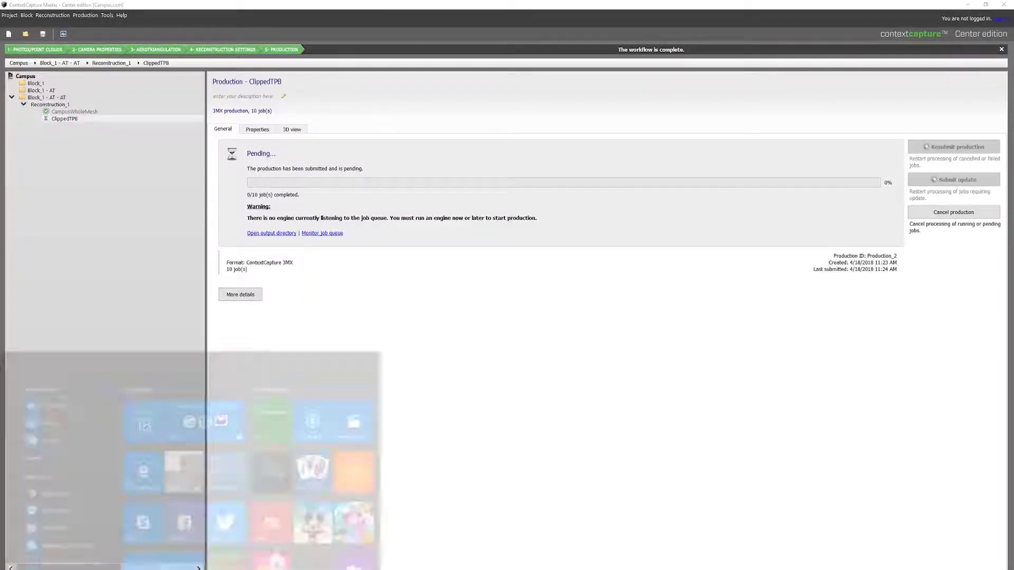
type("engine")
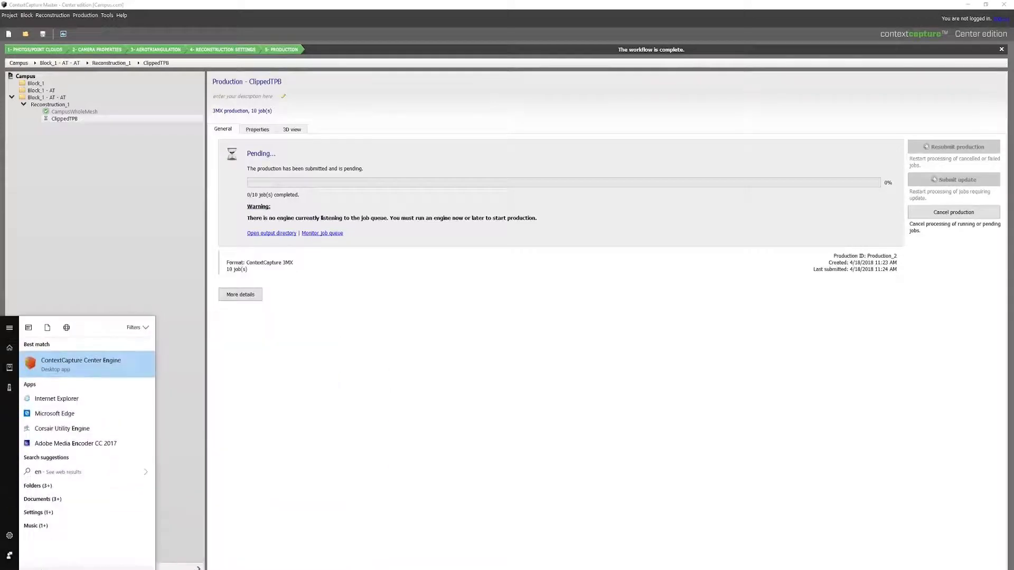
key("Return")
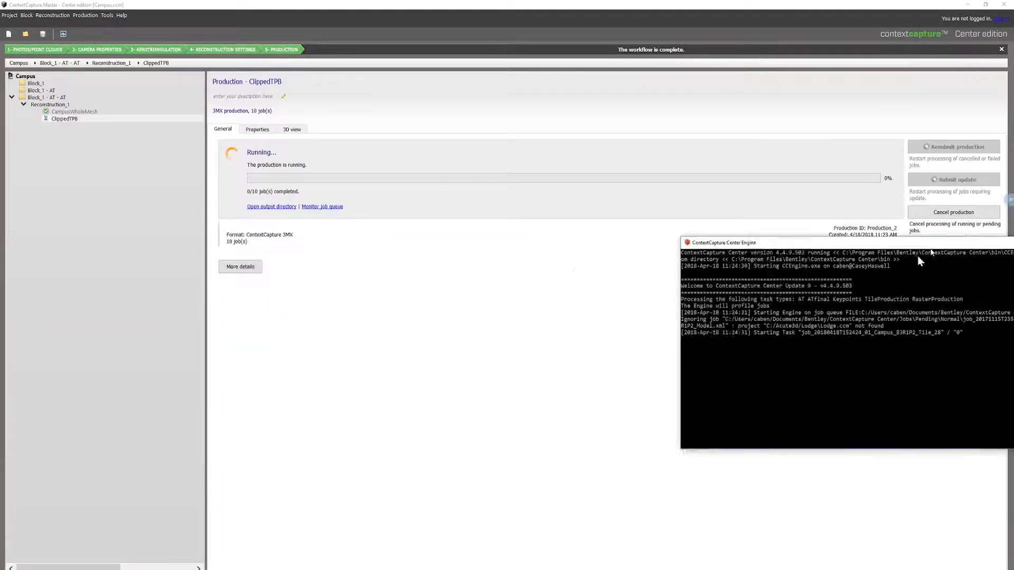
left_click_drag(917, 255, 636, 312)
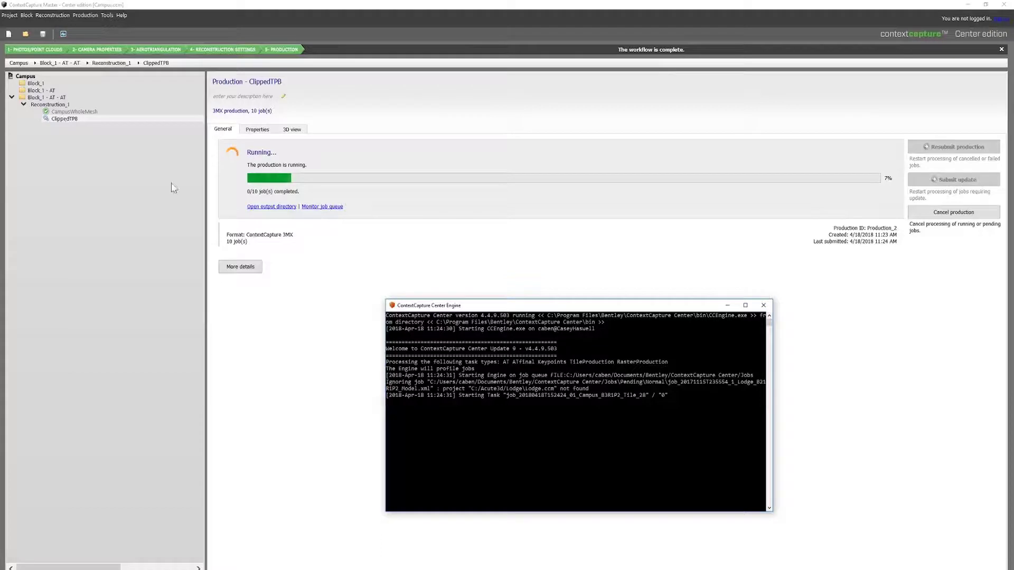
left_click(239, 267)
left_click(357, 295)
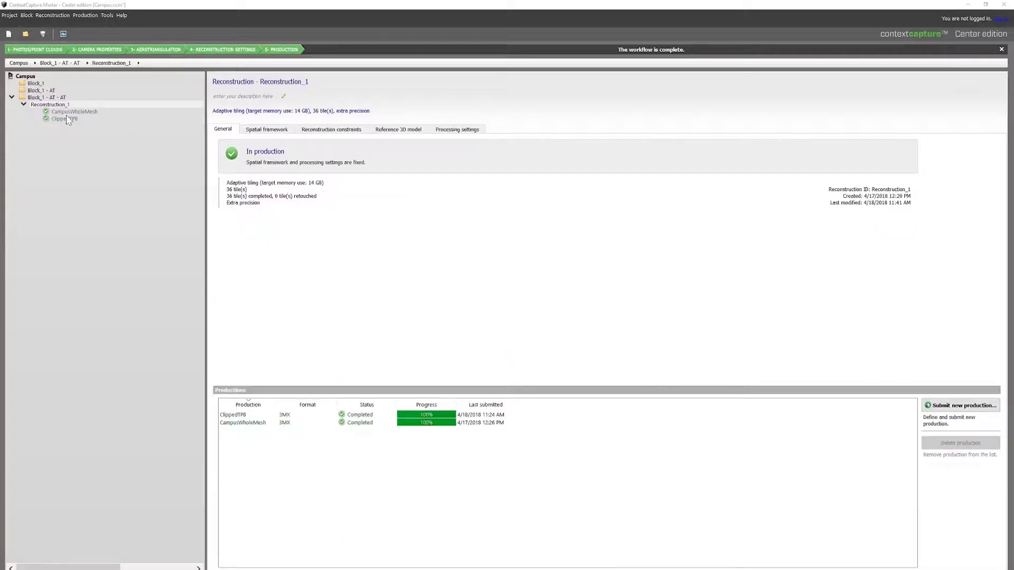
Show ClippedTPB in 3D, zoomed and panned to centre the clipped building mesh.
left_click(73, 121)
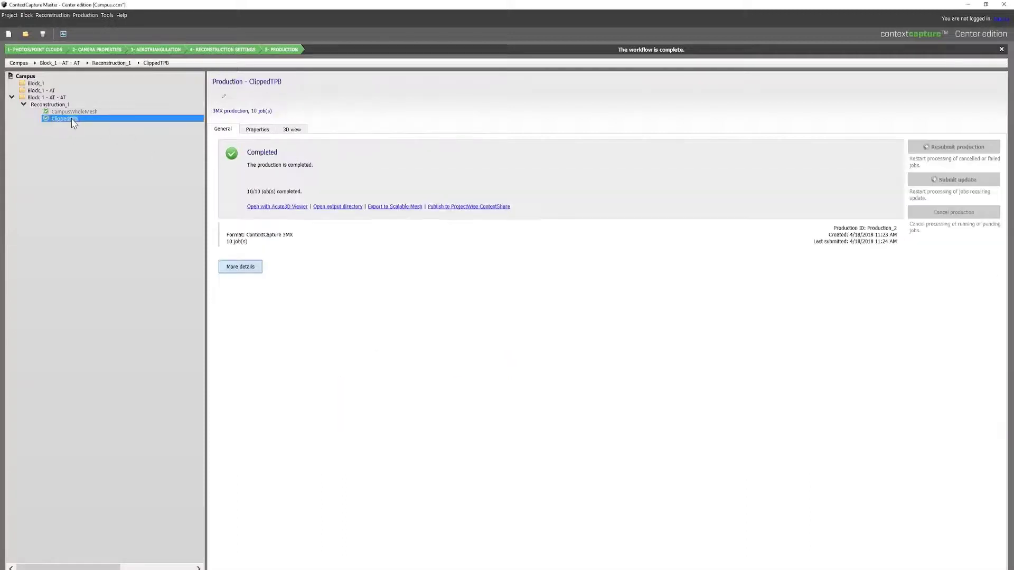
left_click(299, 131)
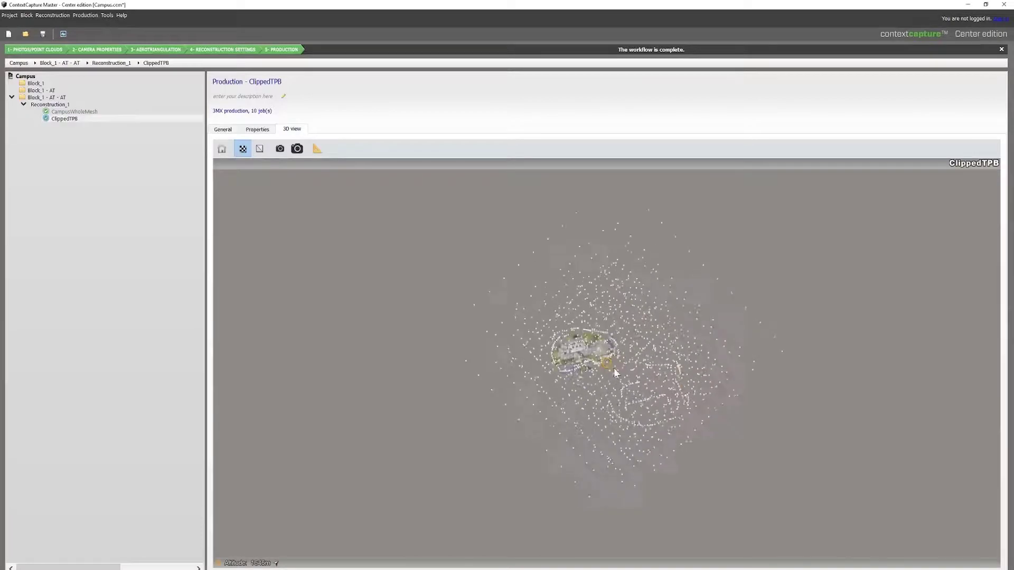
scroll(615, 370, "up", 5)
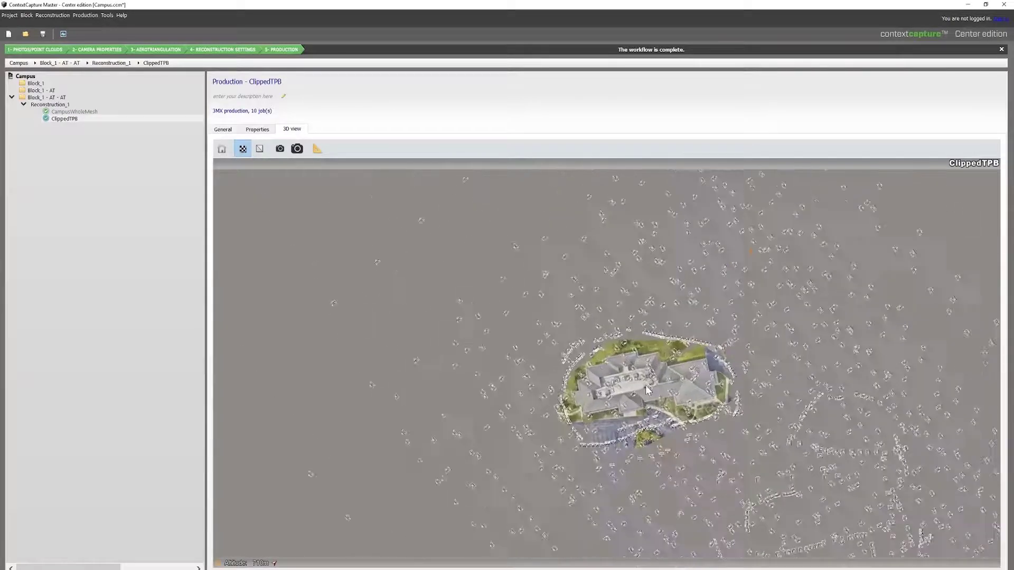
scroll(648, 390, "up", 2)
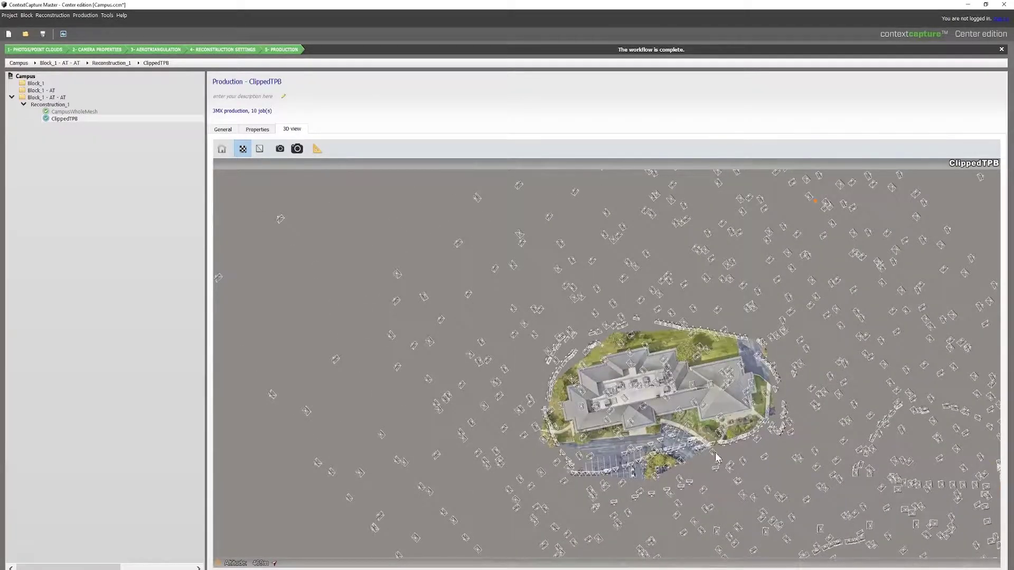
left_click_drag(715, 452, 686, 427)
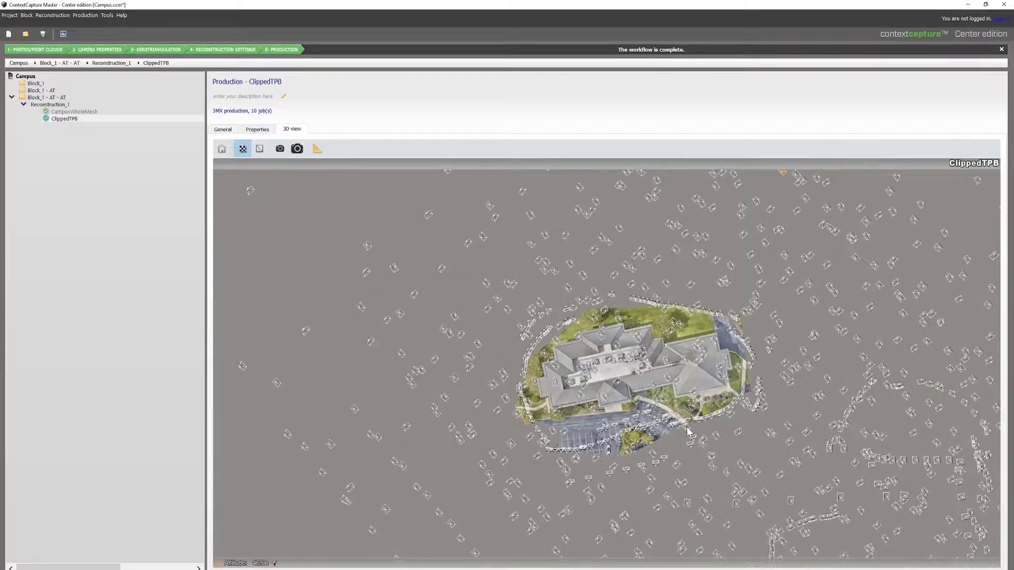